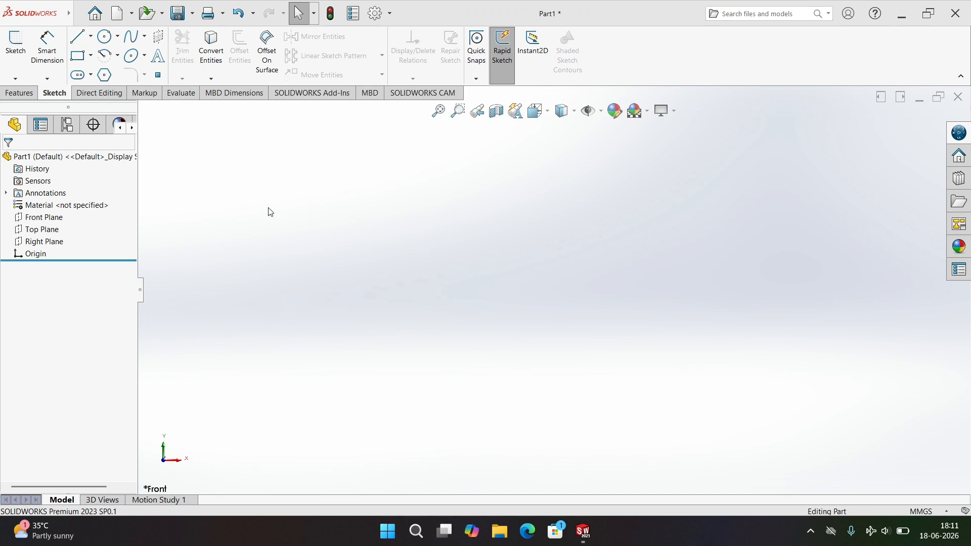
# Start a sketch on the Front Plane and draw two separate slanted lines, about 42 mm and 47 mm long, sloping in opposite directions
pyautogui.click(11, 49)
pyautogui.click(370, 194)
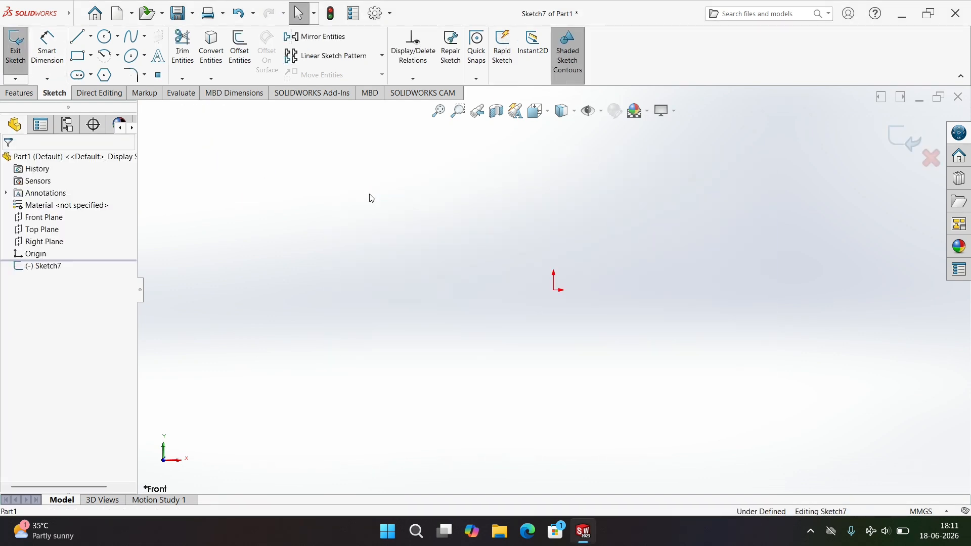
pyautogui.click(78, 36)
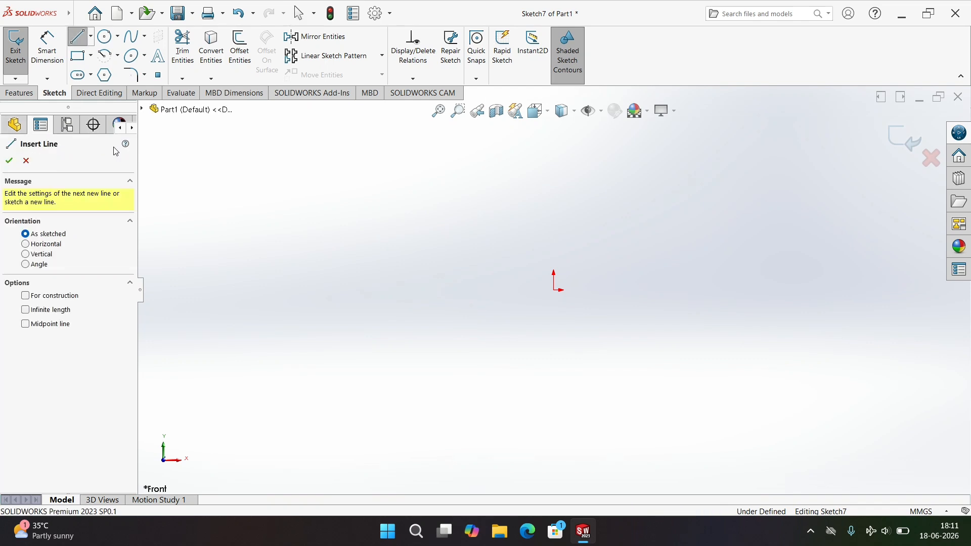
pyautogui.click(305, 213)
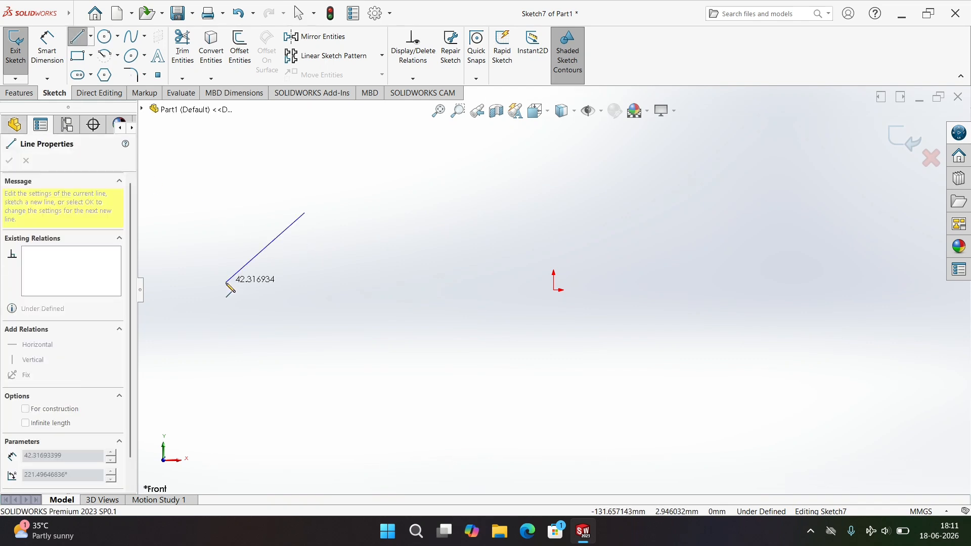
pyautogui.click(226, 284)
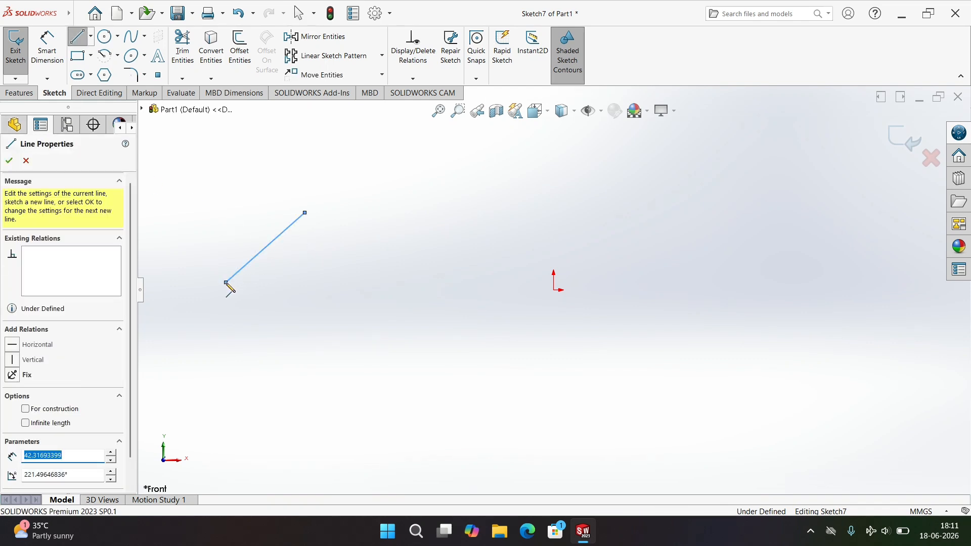
pyautogui.press('Escape')
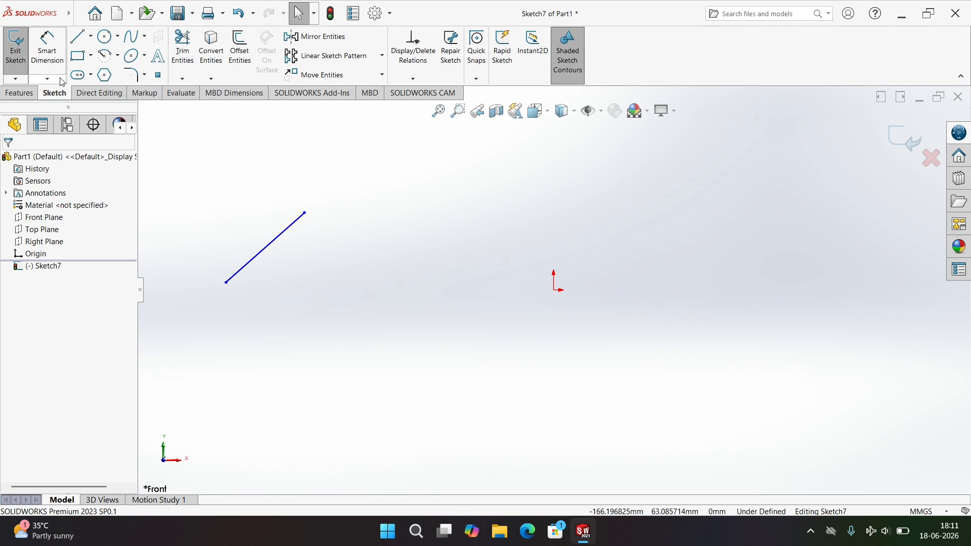
pyautogui.click(77, 36)
pyautogui.click(380, 250)
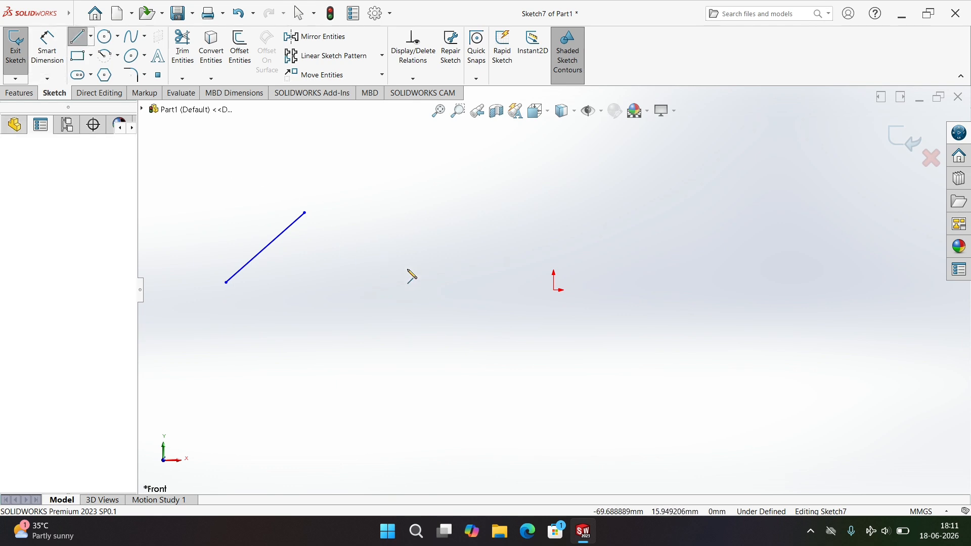
pyautogui.click(467, 328)
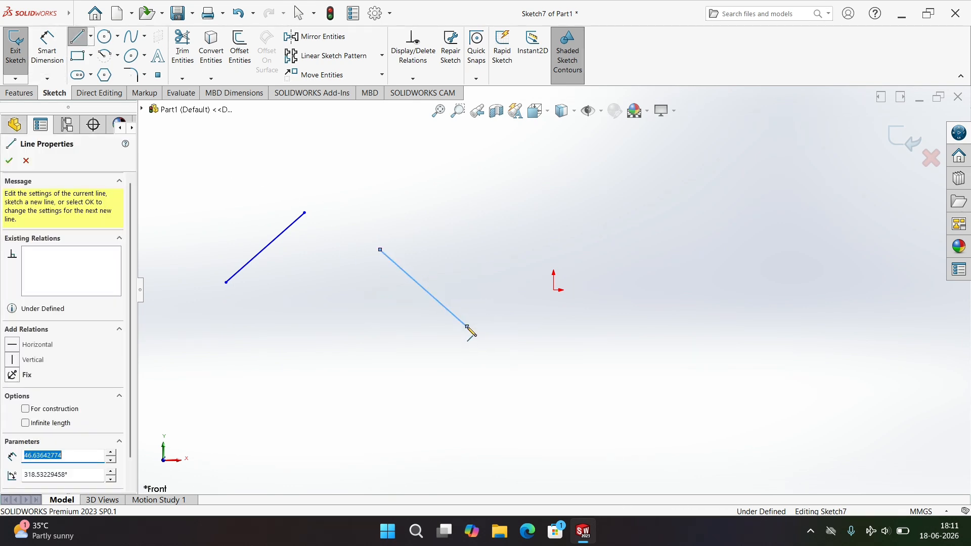
pyautogui.press('Escape')
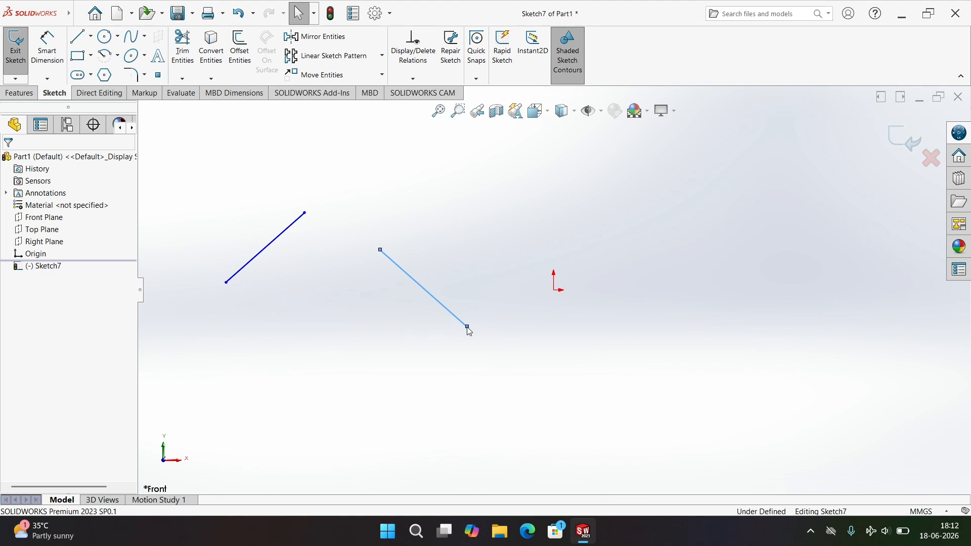
# Try the Horizontal and Vertical relations in turn on the two lines together, undoing each one
pyautogui.keyDown('ctrl'); pyautogui.click(278, 239); pyautogui.keyUp('ctrl')
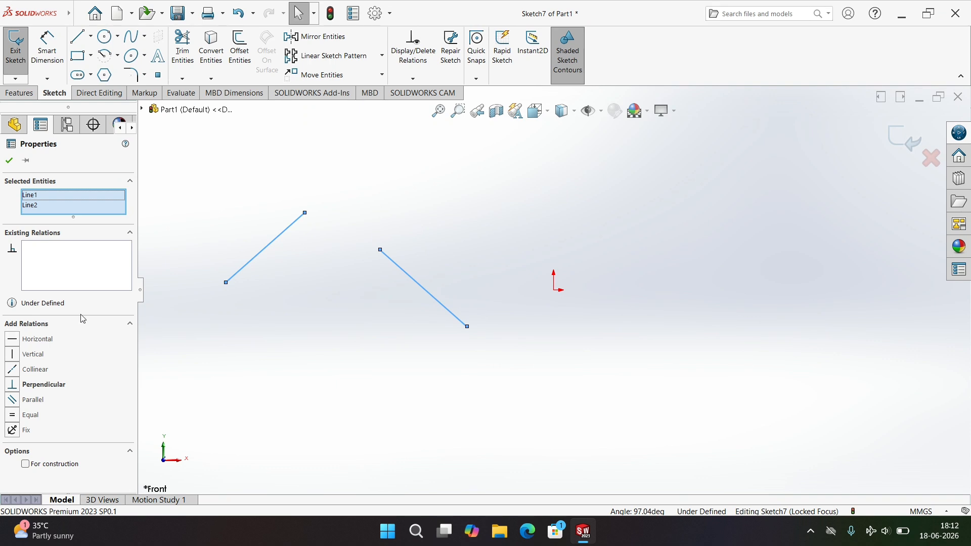
pyautogui.click(14, 341)
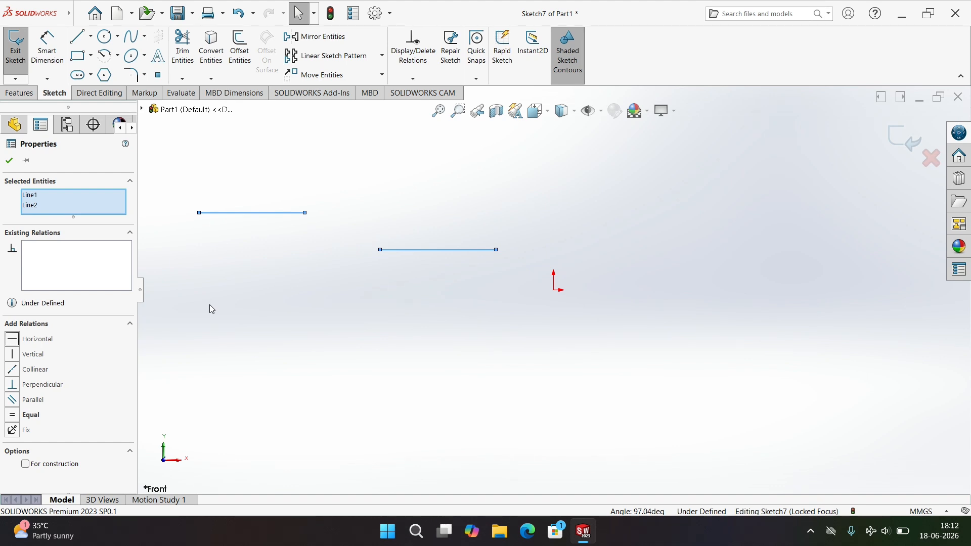
pyautogui.hotkey('ctrl', 'z')
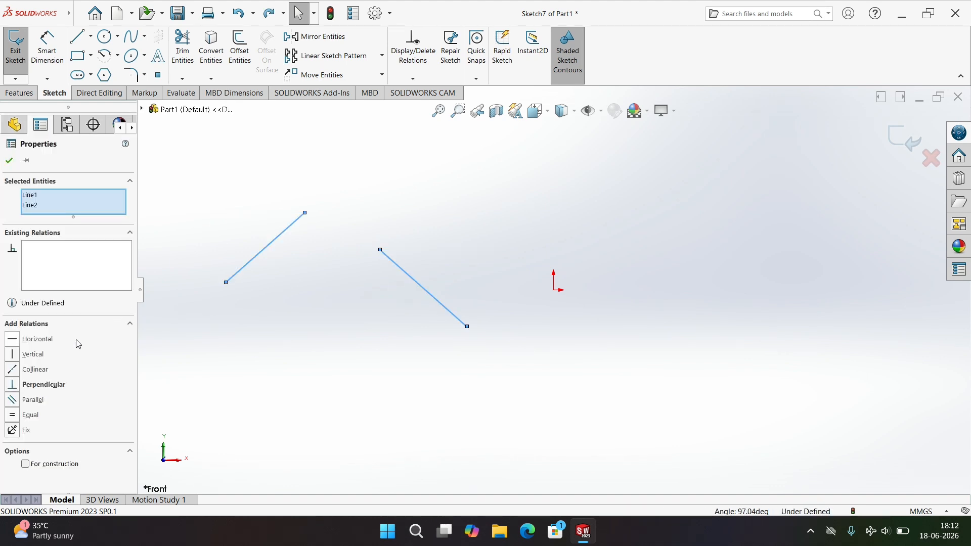
pyautogui.click(17, 355)
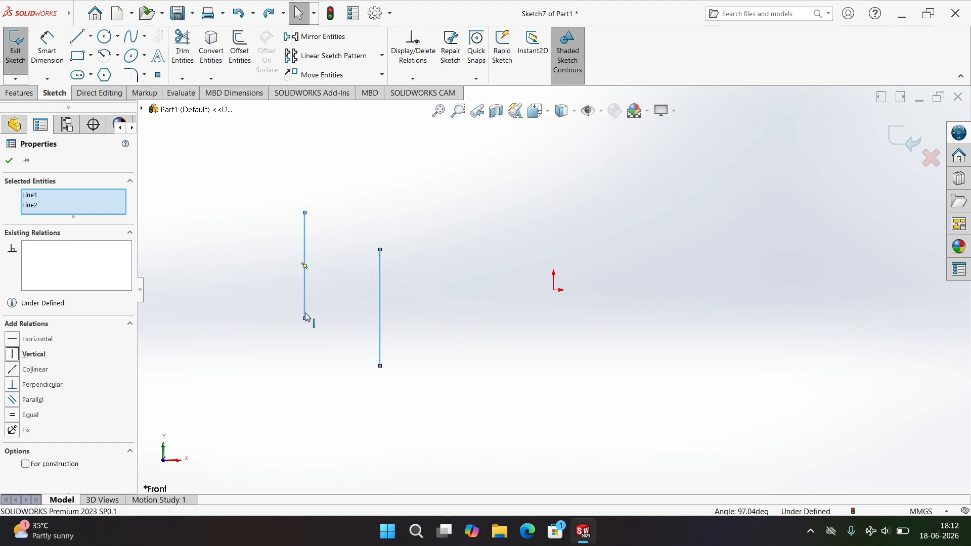
pyautogui.hotkey('ctrl', 'z')
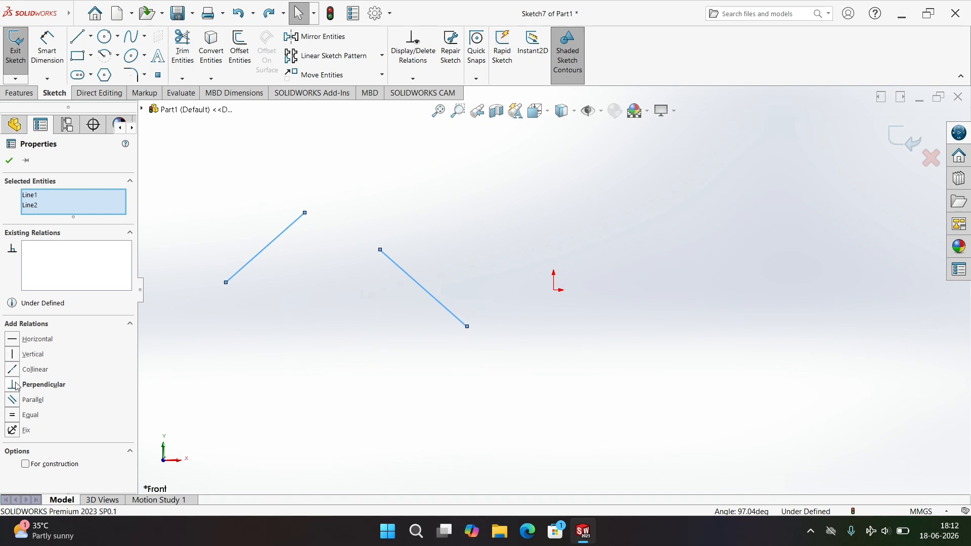
# Try the Perpendicular and Collinear relations in turn between the two lines, undoing each one
pyautogui.click(13, 387)
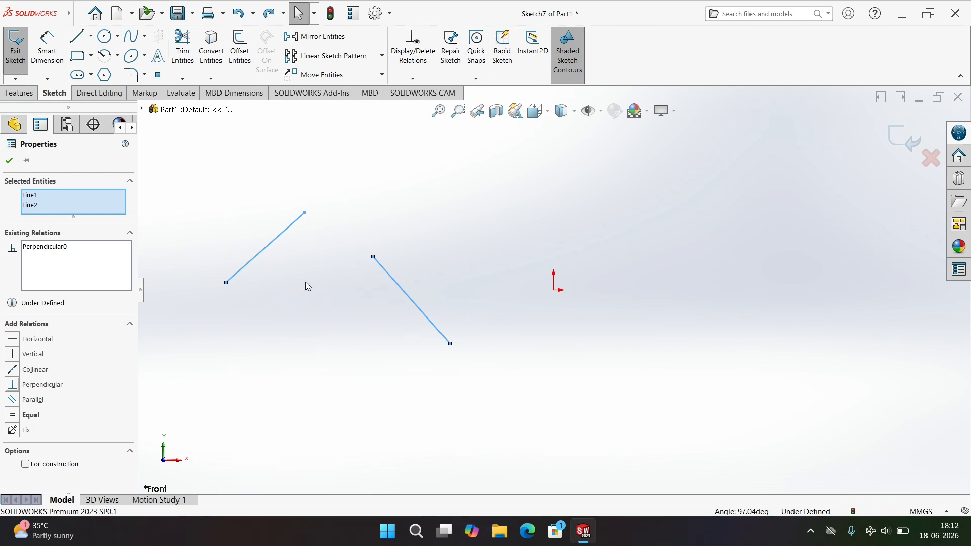
pyautogui.hotkey('ctrl', 'z')
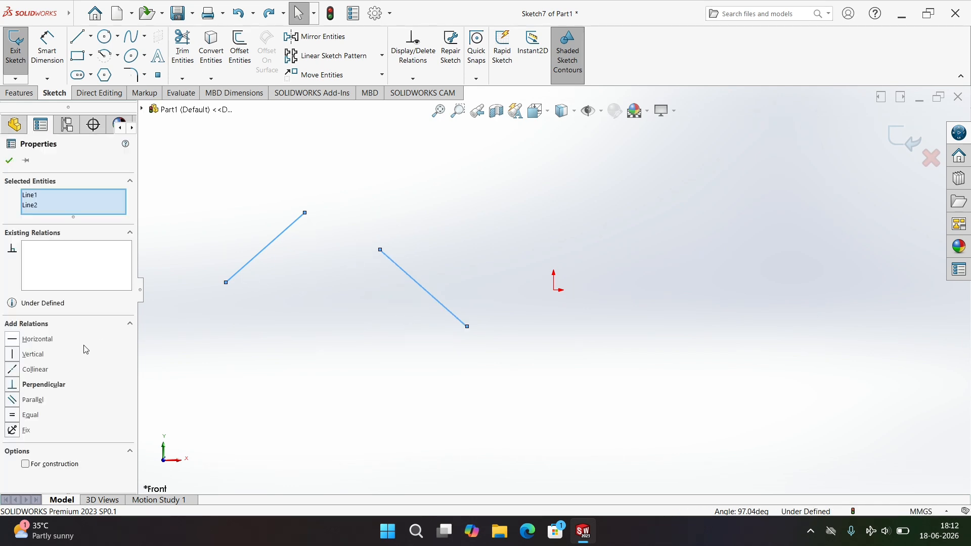
pyautogui.click(18, 373)
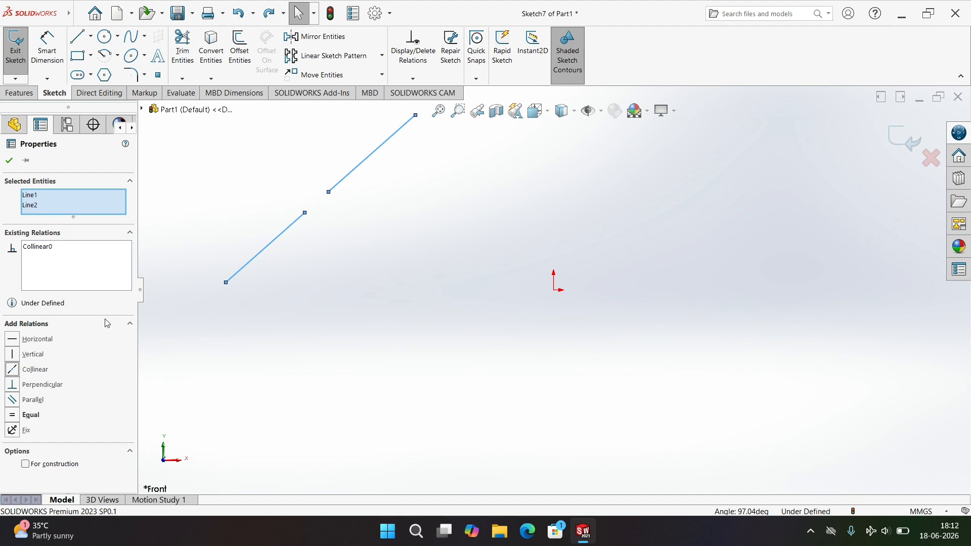
pyautogui.hotkey('ctrl', 'z')
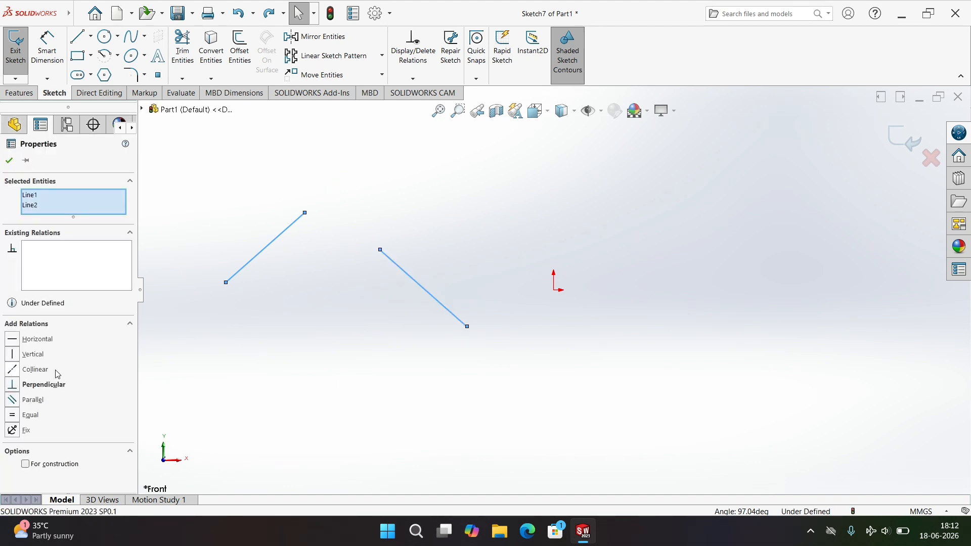
# Try the Parallel and Equal relations in turn between the two lines, undoing each one
pyautogui.click(16, 402)
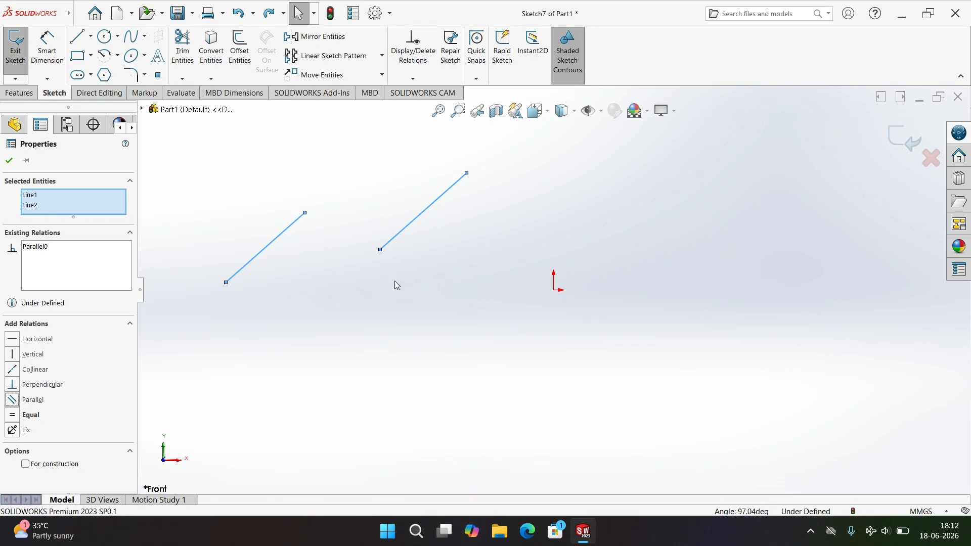
pyautogui.hotkey('ctrl', 'z')
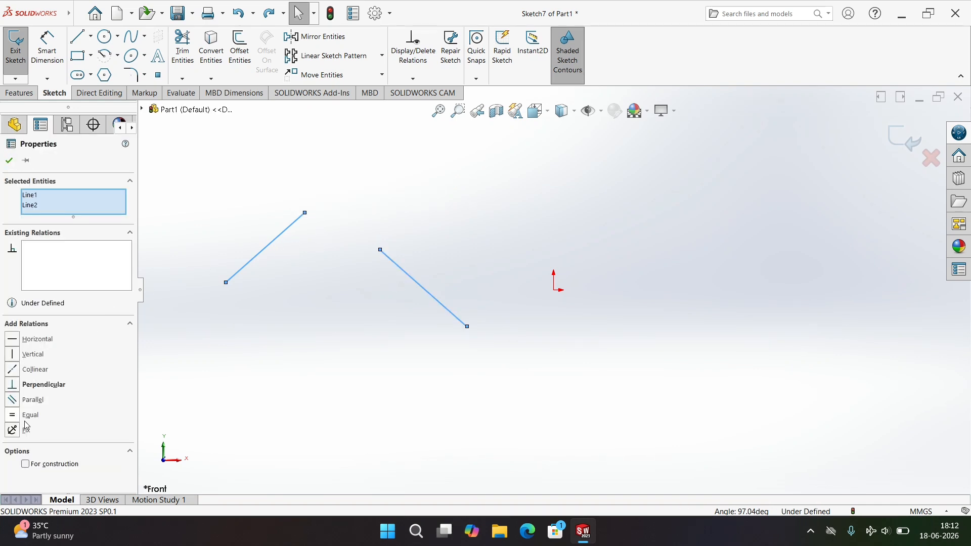
pyautogui.click(16, 420)
pyautogui.hotkey('ctrl', 'z')
# Apply the Fix relation to both lines and test whether they can still be moved
pyautogui.click(11, 430)
pyautogui.click(221, 385)
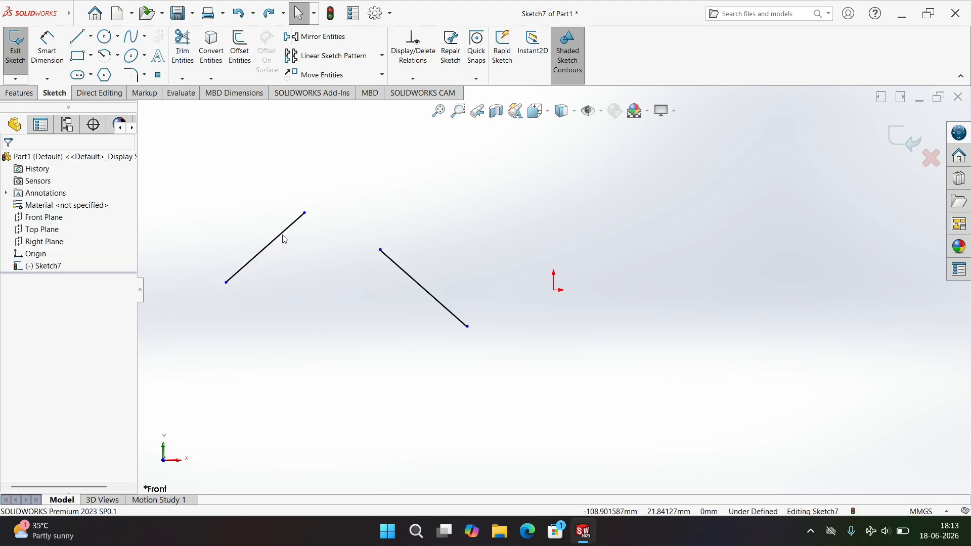
pyautogui.moveTo(284, 240); pyautogui.dragTo(368, 268)
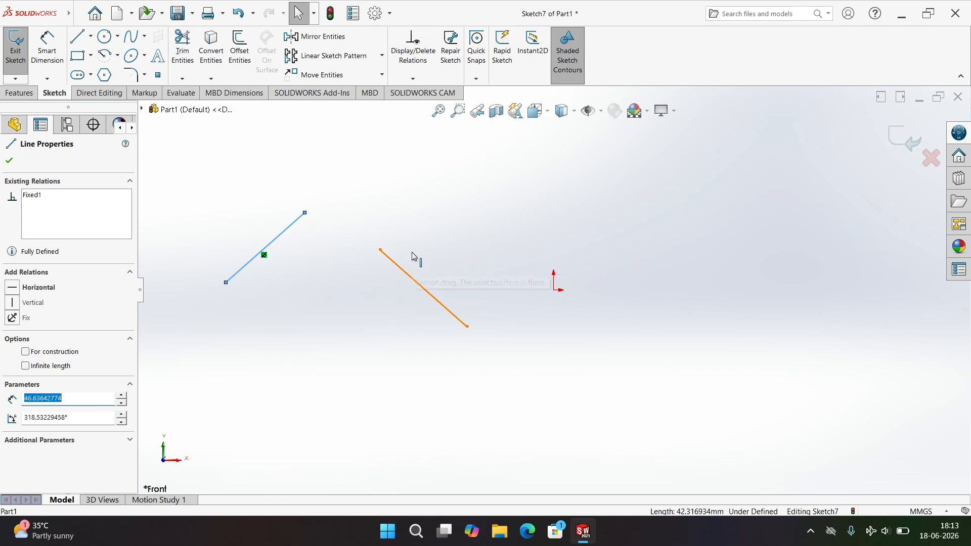
pyautogui.click(408, 274)
# Delete both lines and sketch two separate circles, about 15 mm radius above and about 23 mm radius below
pyautogui.moveTo(438, 324); pyautogui.dragTo(268, 175)
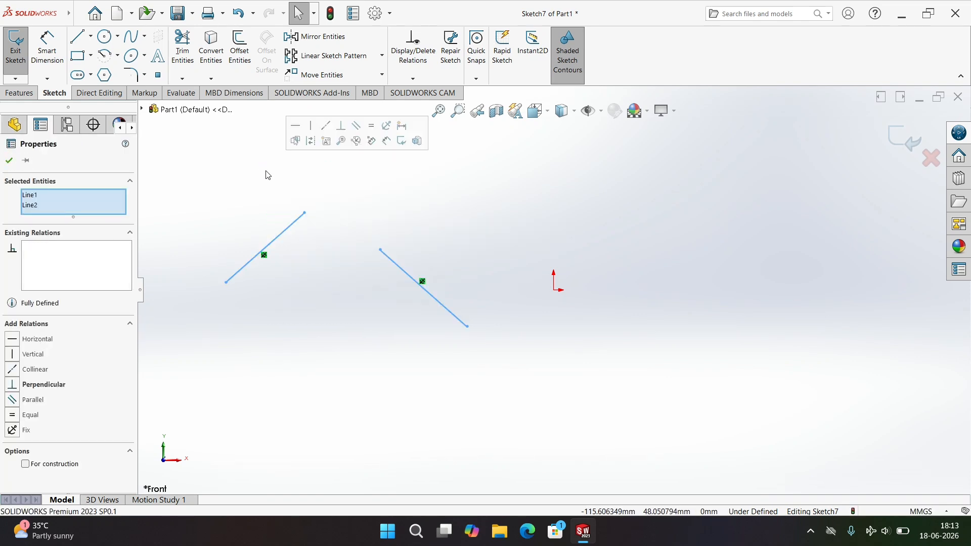
pyautogui.press('Delete')
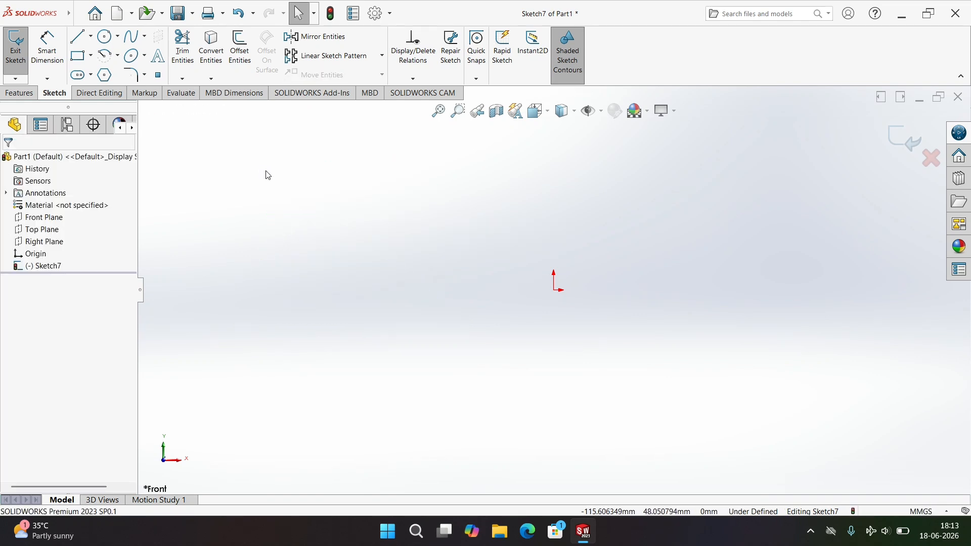
pyautogui.click(105, 36)
pyautogui.click(365, 198)
pyautogui.click(379, 232)
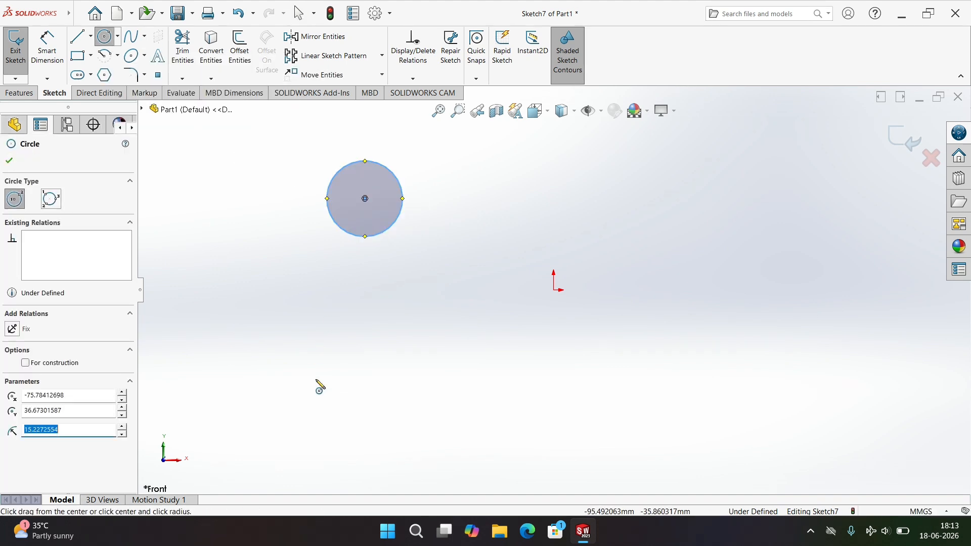
pyautogui.click(350, 350)
pyautogui.click(391, 391)
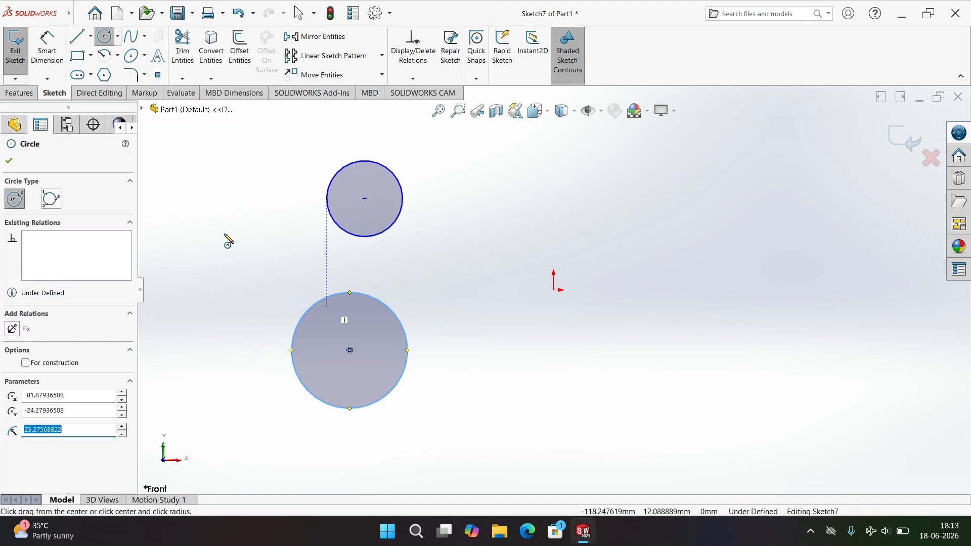
pyautogui.click(8, 160)
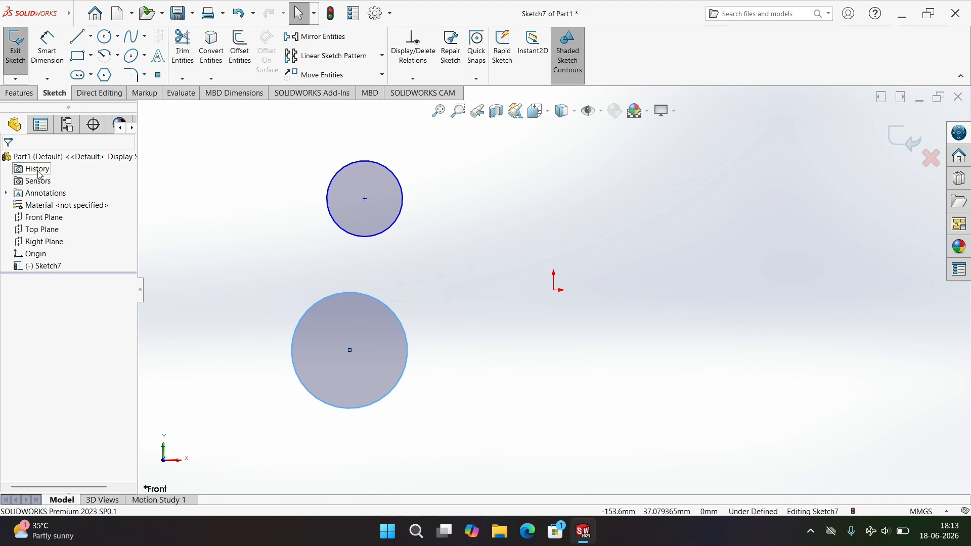
# Try the Coradial and Tangent relations in turn between the two circles, undoing each one
pyautogui.keyDown('ctrl'); pyautogui.click(351, 232); pyautogui.keyUp('ctrl')
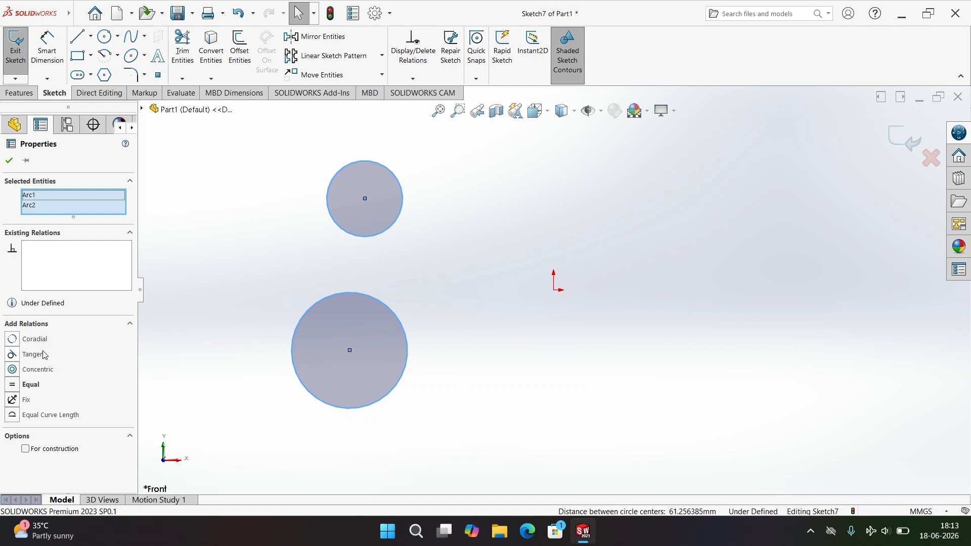
pyautogui.click(14, 340)
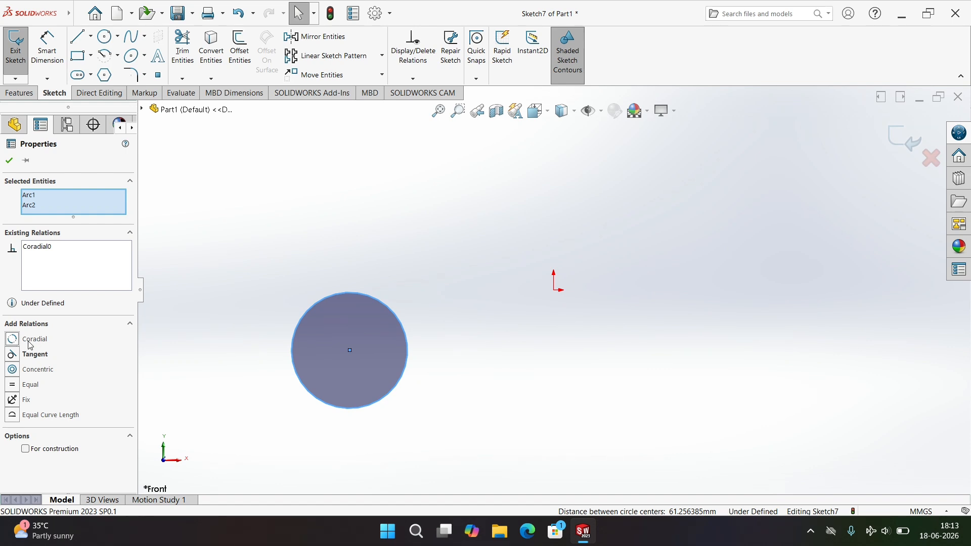
pyautogui.hotkey('ctrl', 'z')
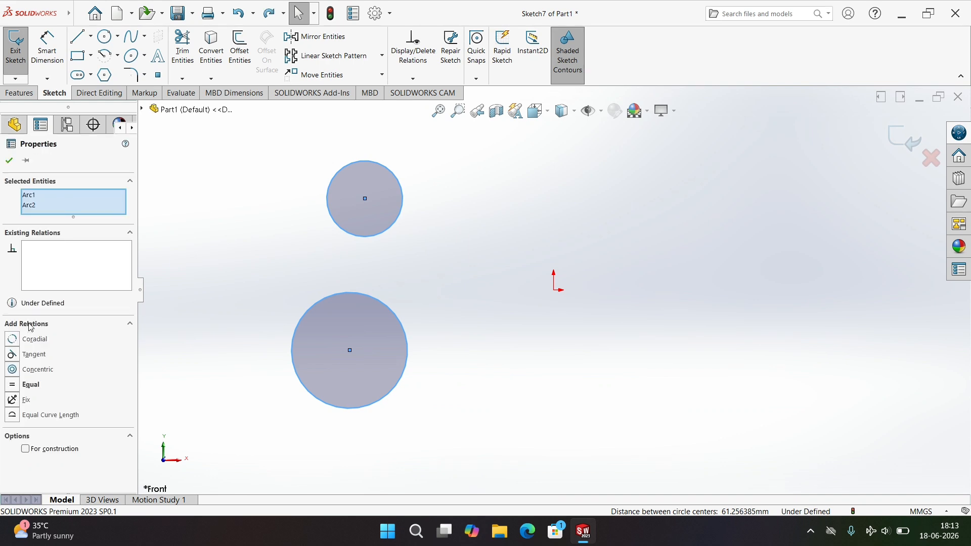
pyautogui.click(13, 356)
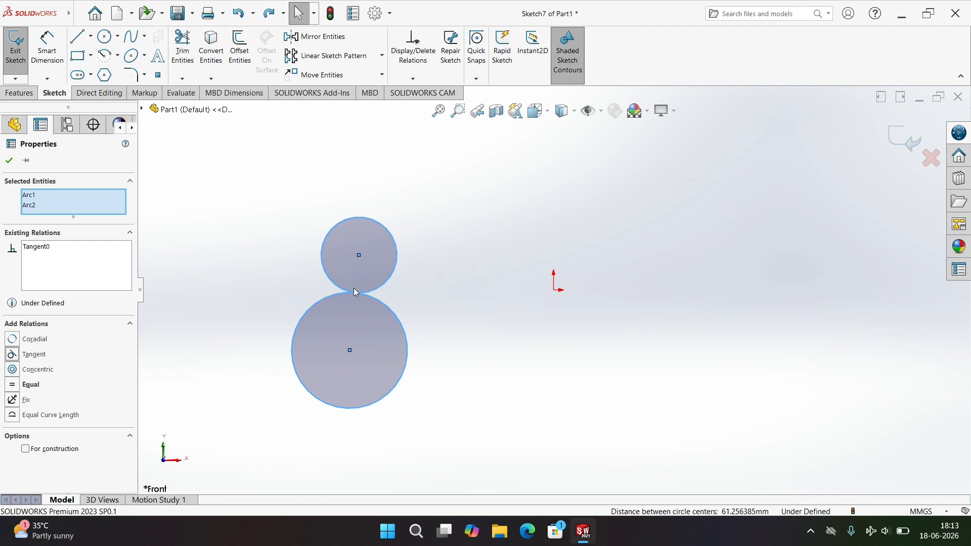
pyautogui.hotkey('ctrl', 'z')
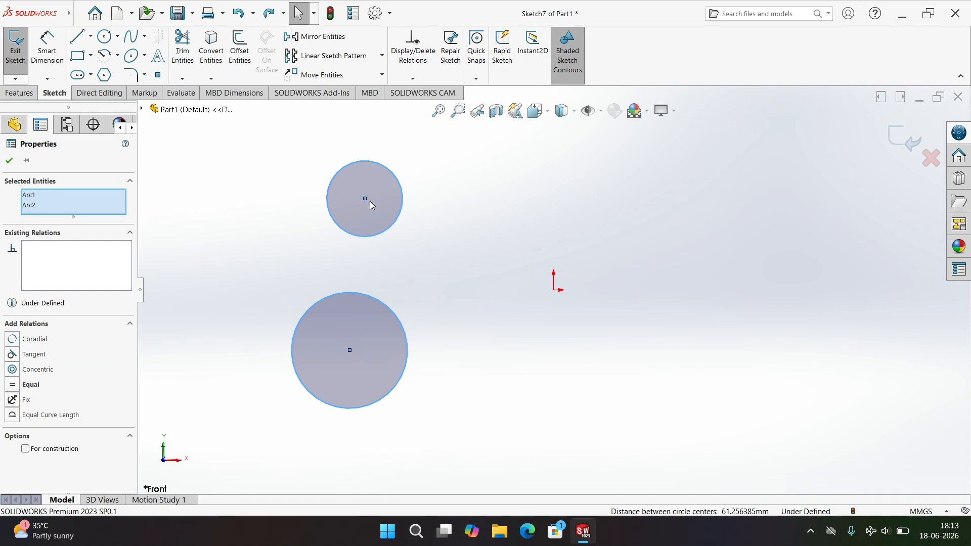
# Try the Concentric and Equal relations in turn between the two circles, undoing each one
pyautogui.click(14, 370)
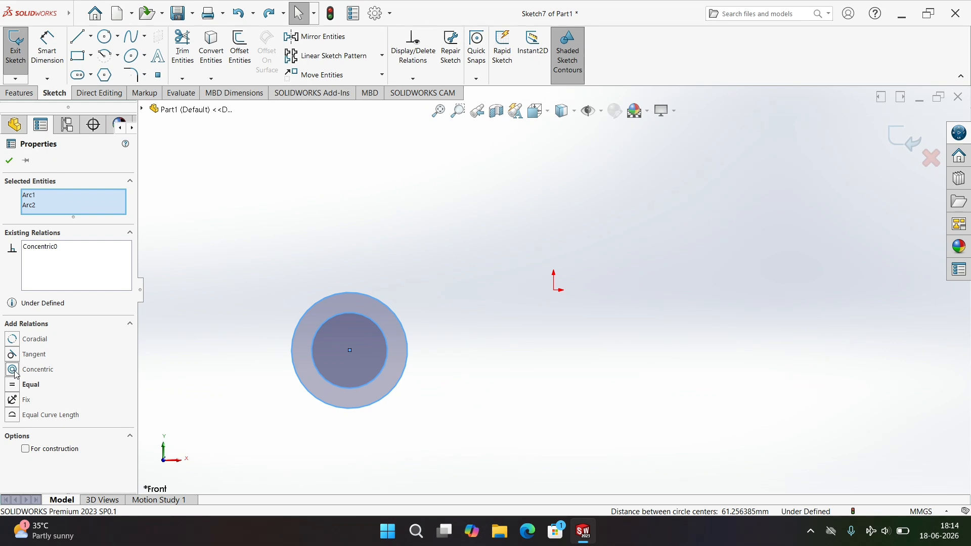
pyautogui.hotkey('ctrl', 'z')
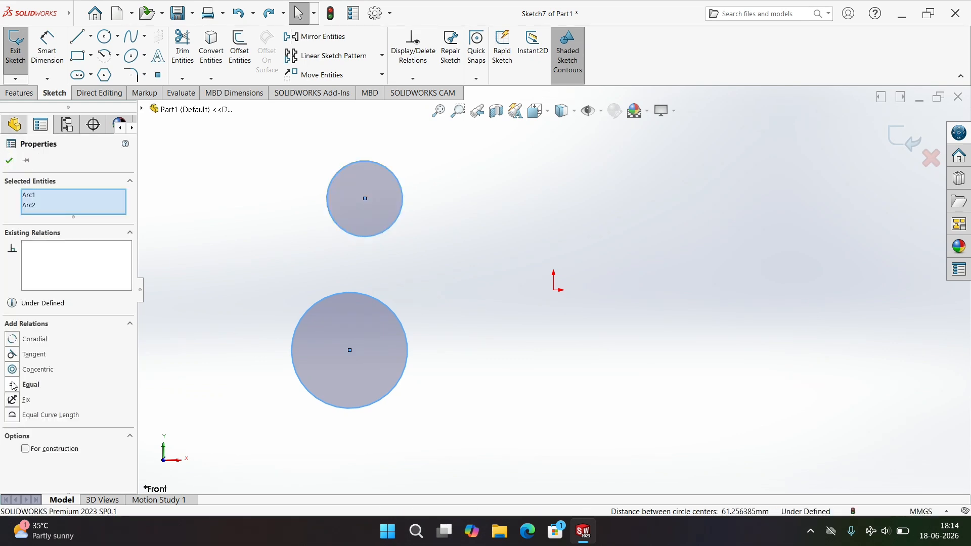
pyautogui.click(13, 386)
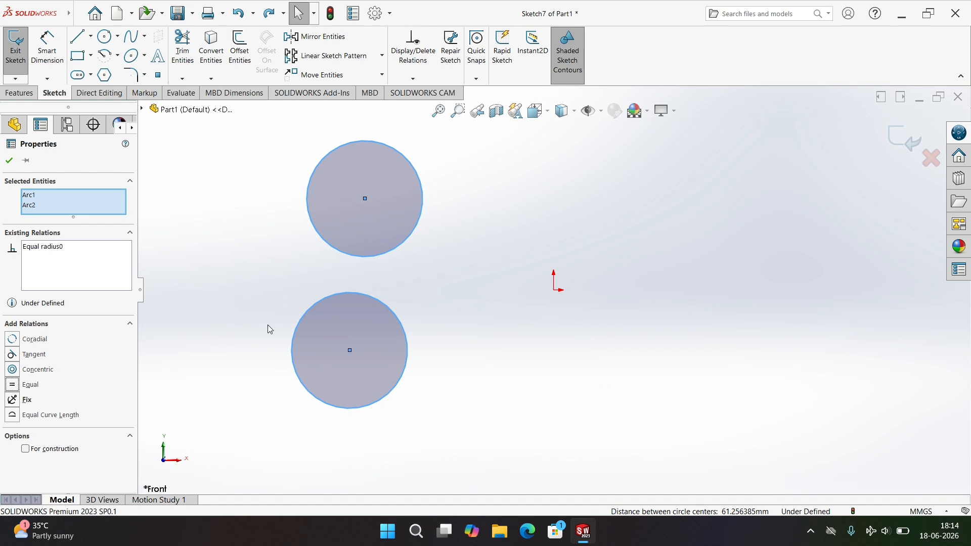
pyautogui.hotkey('ctrl', 'z')
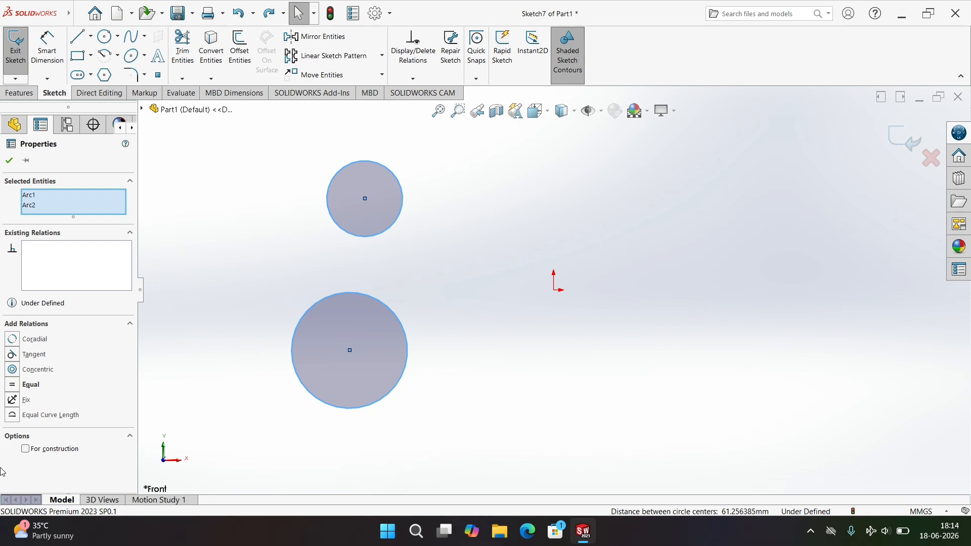
# Apply the Equal Curve Length relation to the two circles, accept it, and delete both circles
pyautogui.click(13, 416)
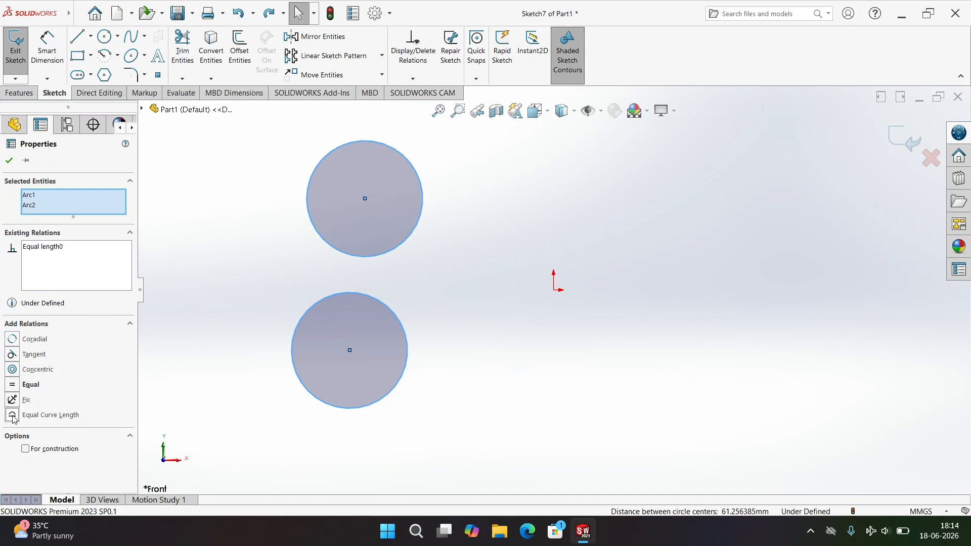
pyautogui.click(10, 161)
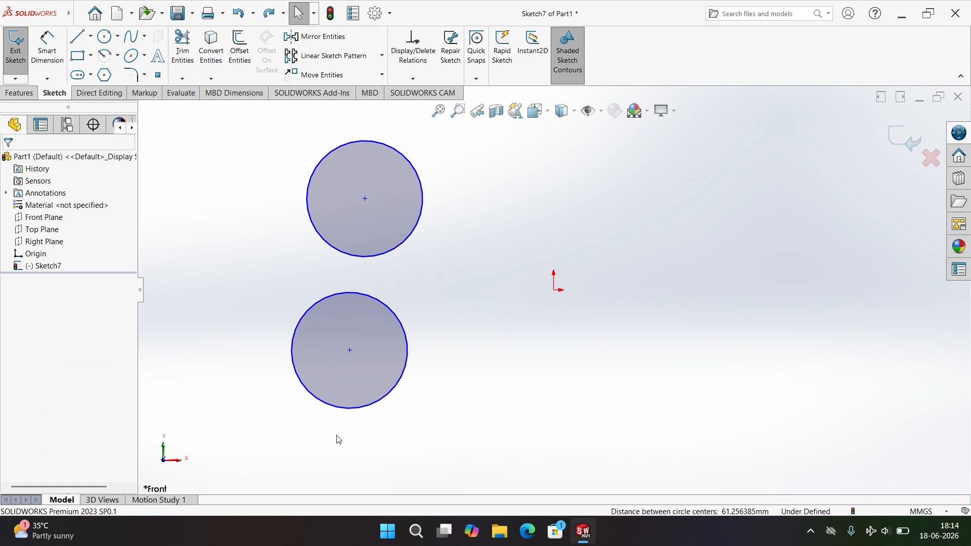
pyautogui.moveTo(435, 392); pyautogui.dragTo(320, 210)
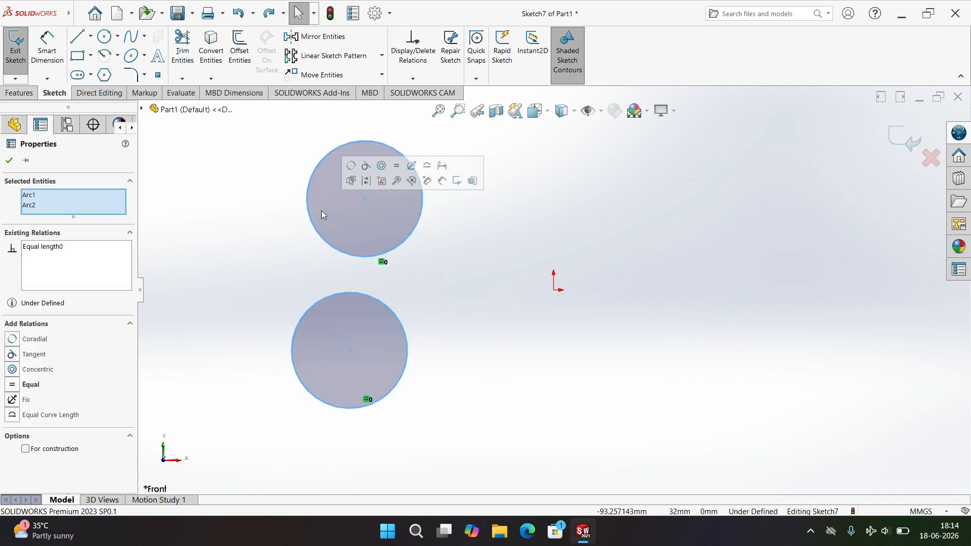
pyautogui.press('Delete')
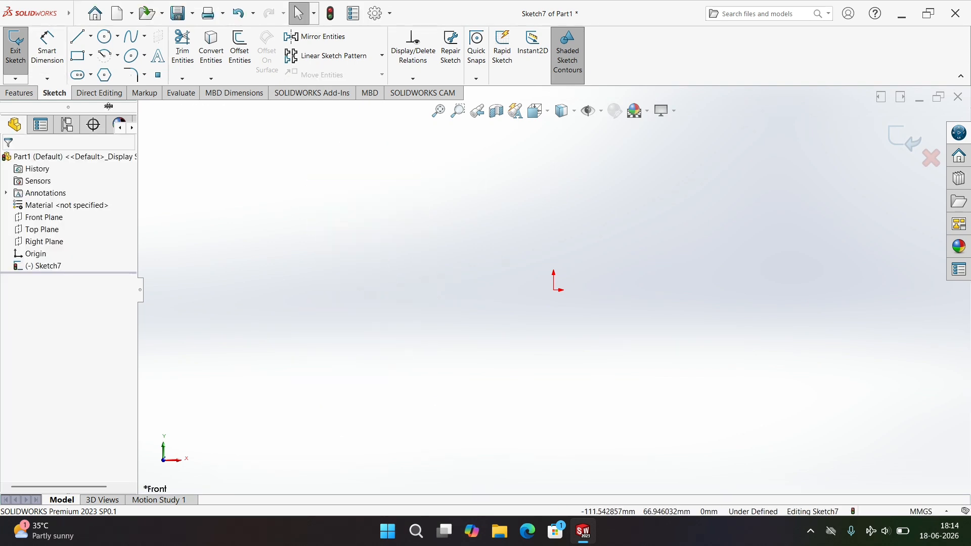
# Sketch a circle of about 27 mm radius and a downward-sloping line about 93 mm long below it
pyautogui.click(105, 36)
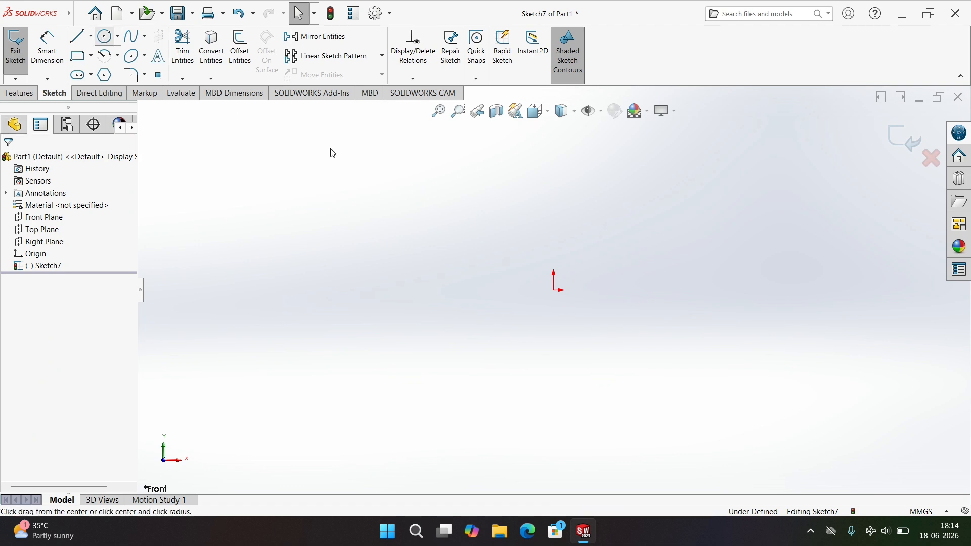
pyautogui.click(358, 225)
pyautogui.click(401, 288)
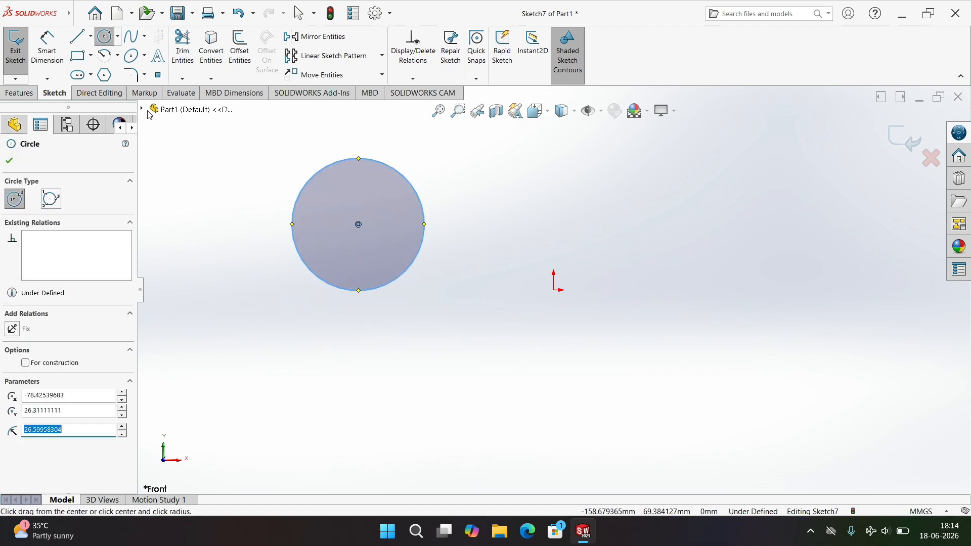
pyautogui.click(76, 43)
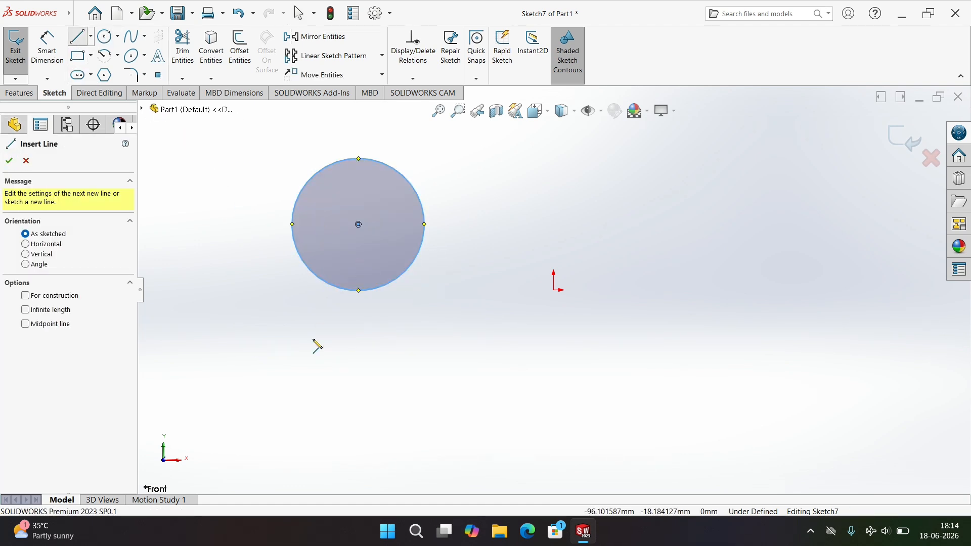
pyautogui.click(310, 383)
pyautogui.doubleClick(527, 462)
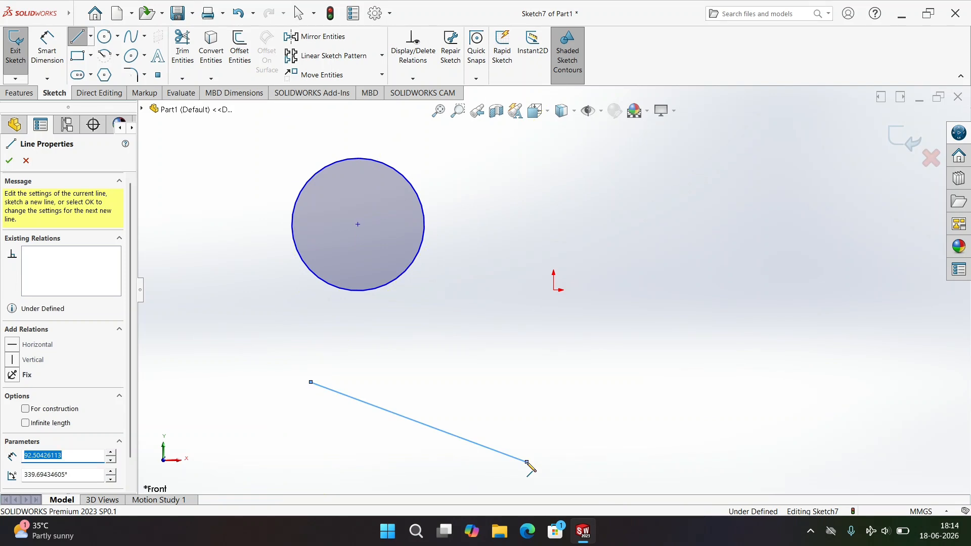
pyautogui.press('Escape')
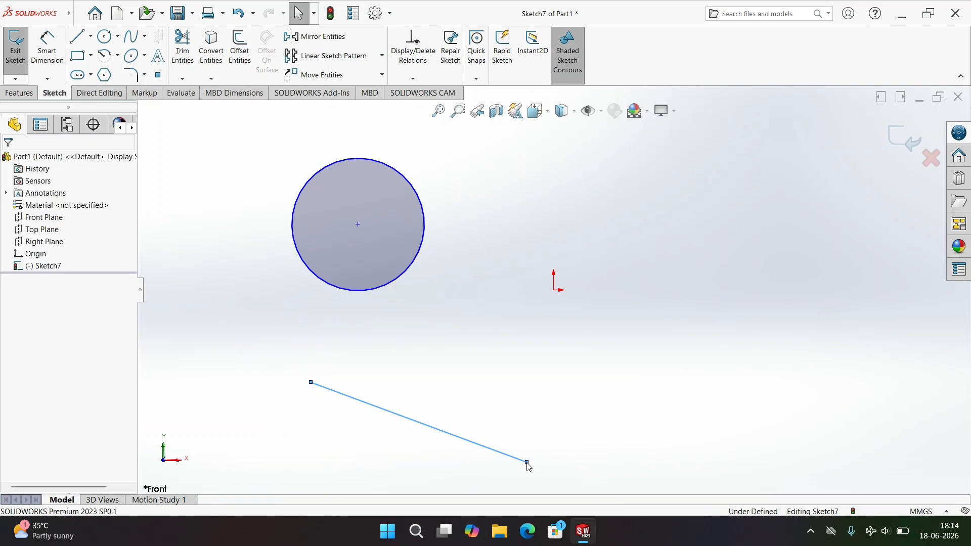
# Try the Tangent relation between the circle and the line, and undo it
pyautogui.keyDown('ctrl'); pyautogui.click(334, 288); pyautogui.keyUp('ctrl')
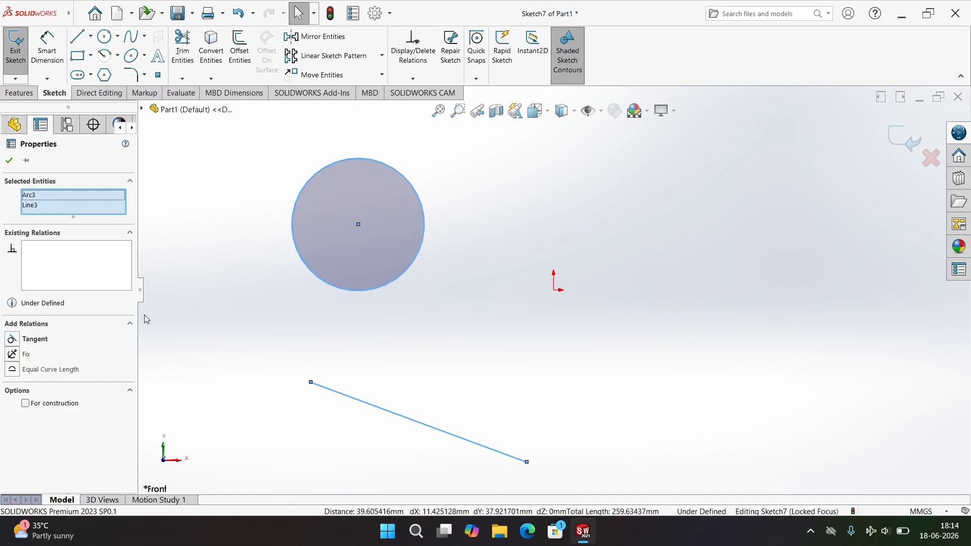
pyautogui.click(33, 340)
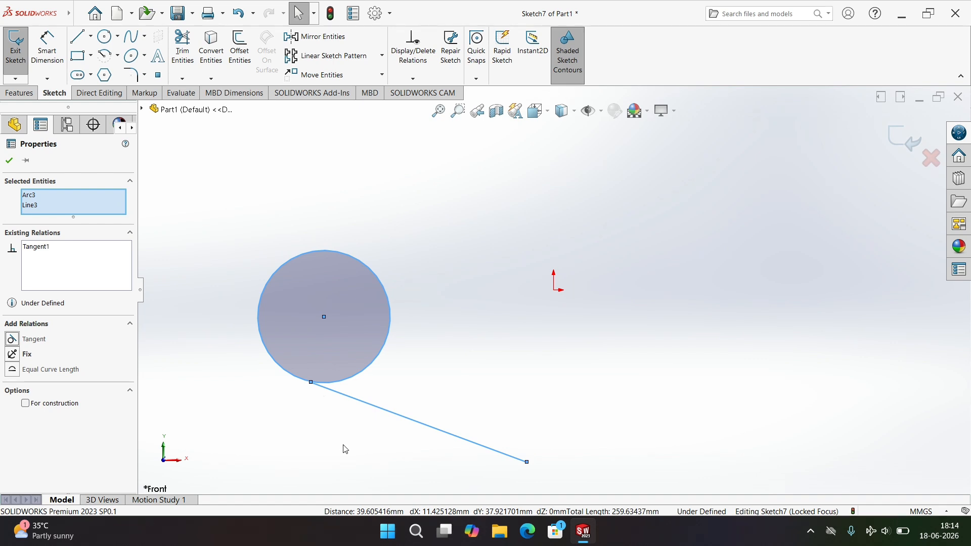
pyautogui.hotkey('ctrl', 'z')
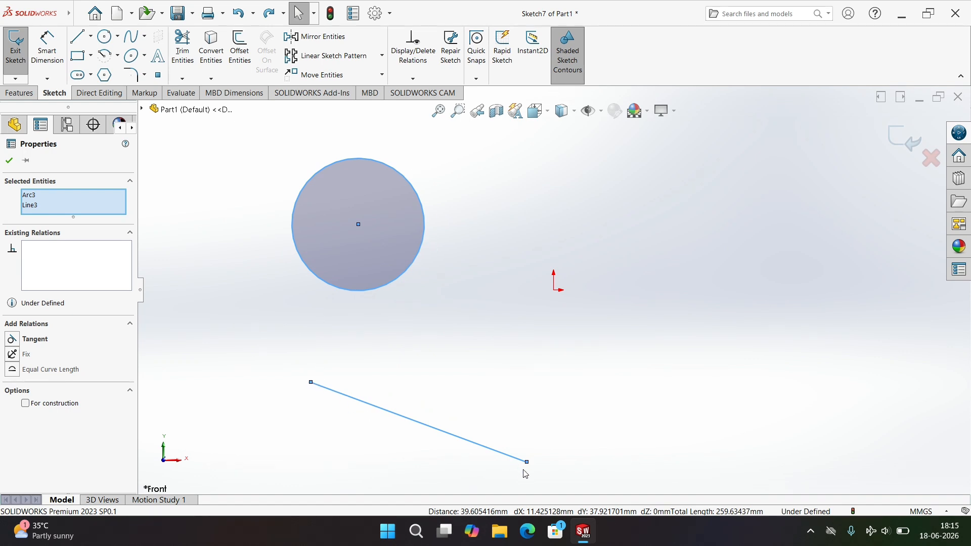
# Apply the Equal Curve Length relation to the circle and line, and dimension the circle's diameter as 40 mm
pyautogui.click(11, 370)
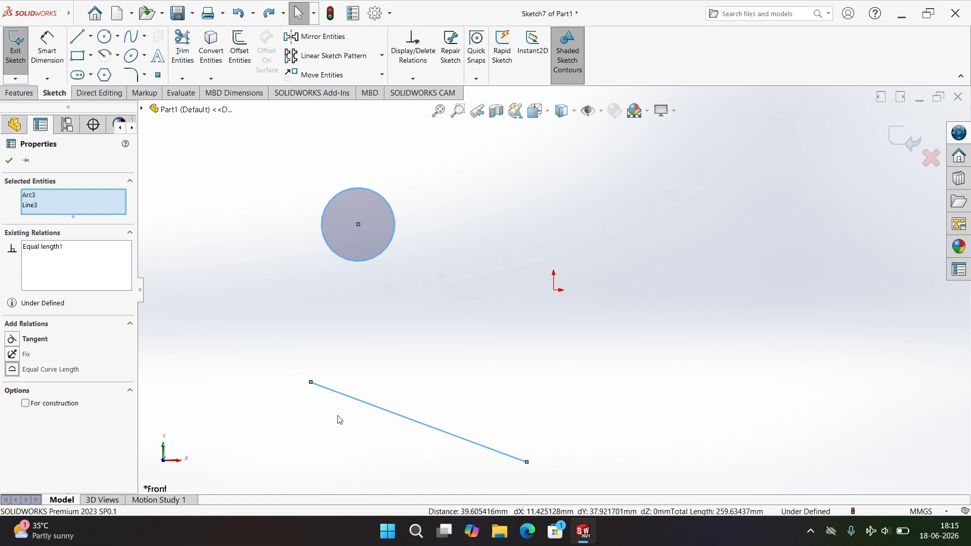
pyautogui.click(47, 48)
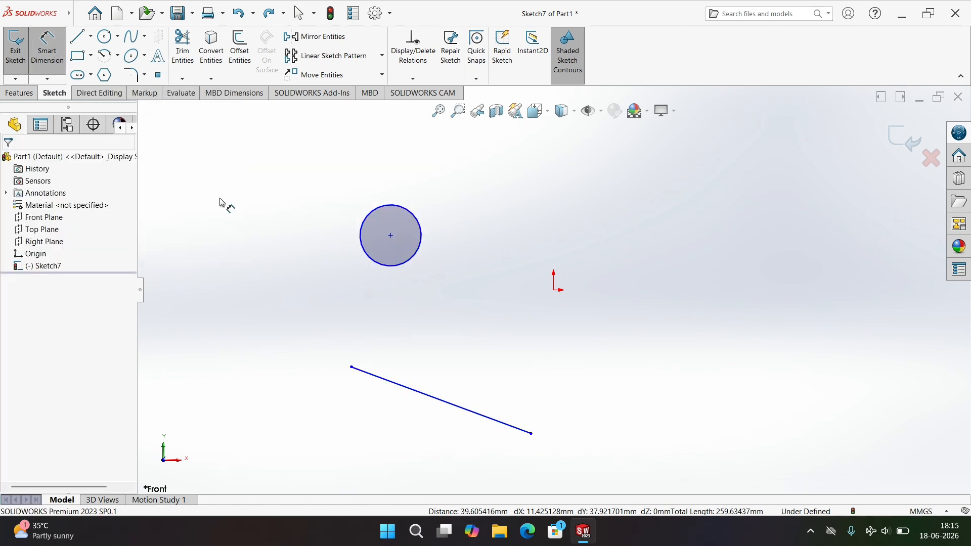
pyautogui.click(366, 253)
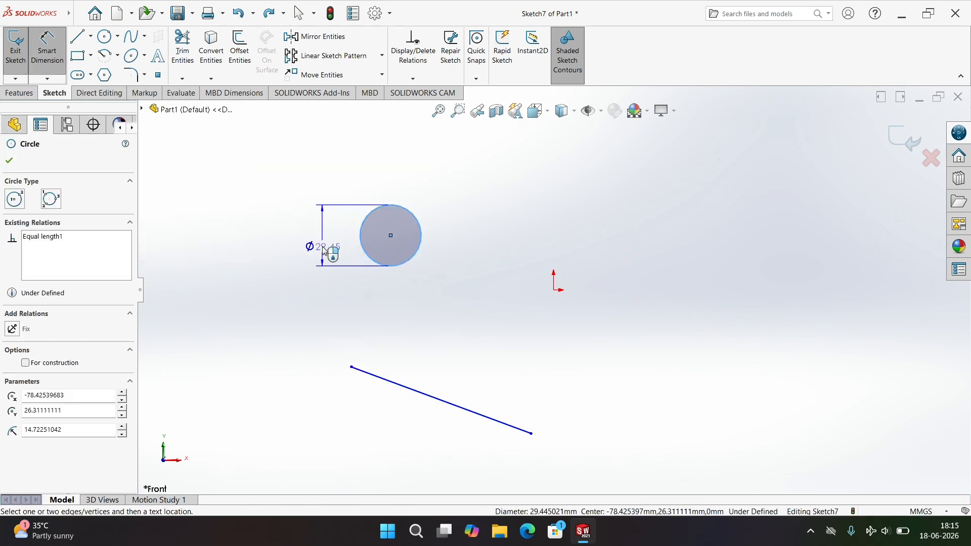
pyautogui.click(324, 251)
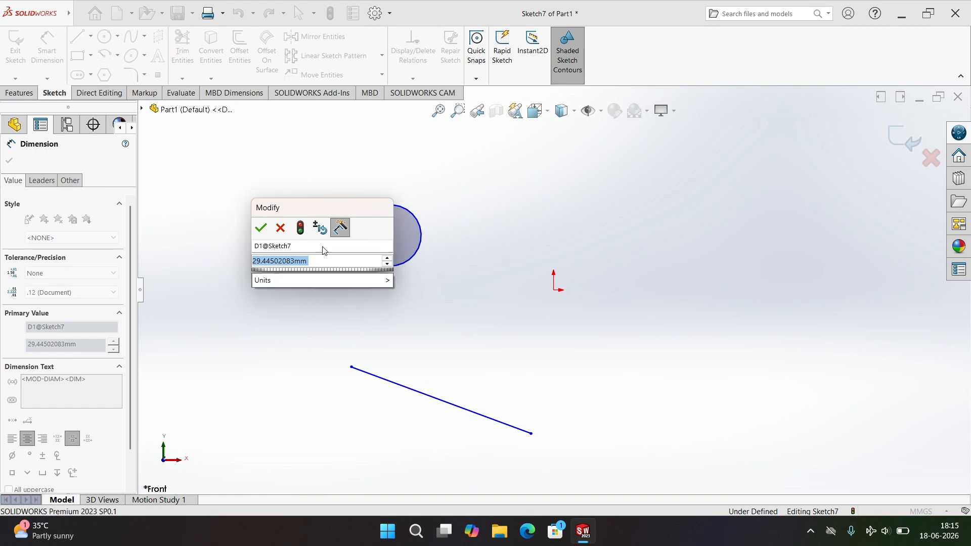
pyautogui.write('40')
pyautogui.press('Return')
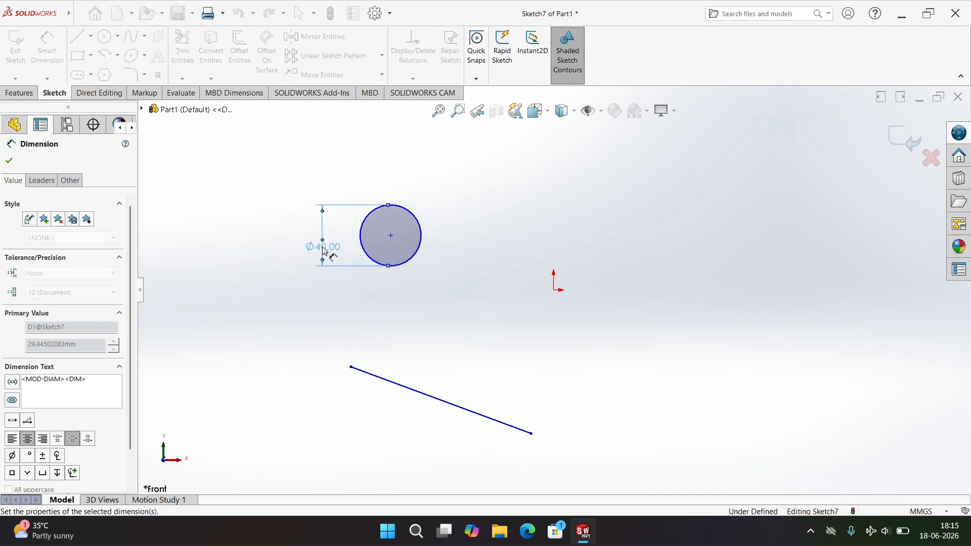
pyautogui.click(445, 331)
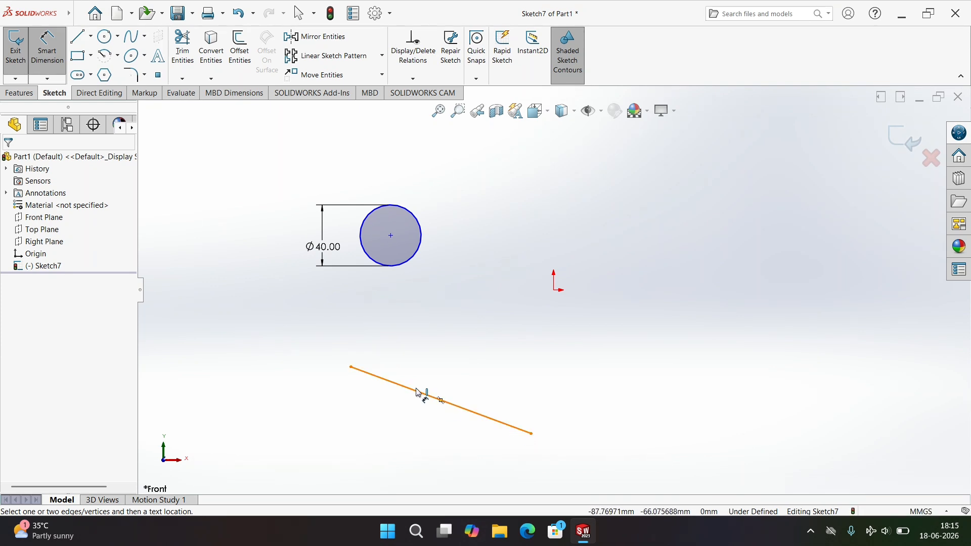
# Place two separate sketch points to the left of the circle, the lower one level with the origin
pyautogui.click(158, 75)
pyautogui.click(203, 199)
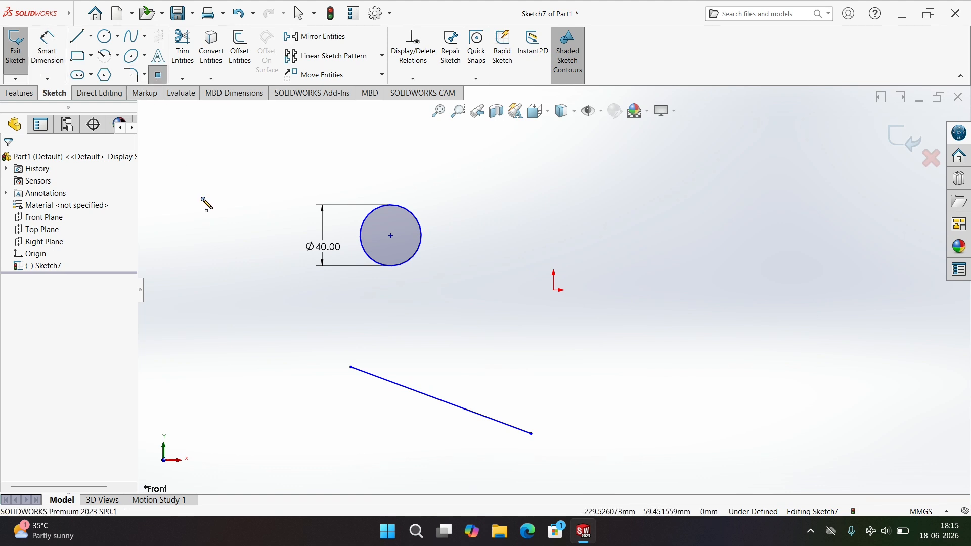
pyautogui.click(215, 291)
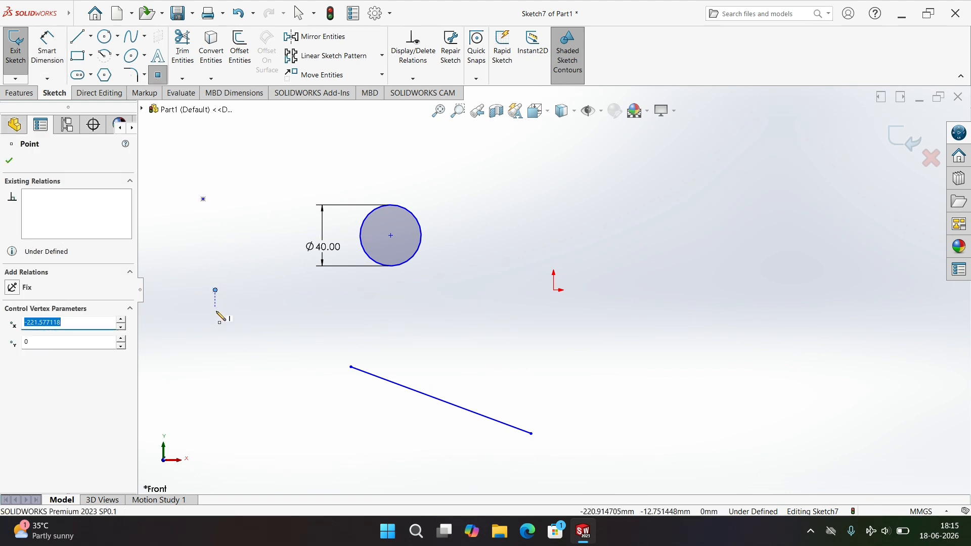
pyautogui.press('Escape')
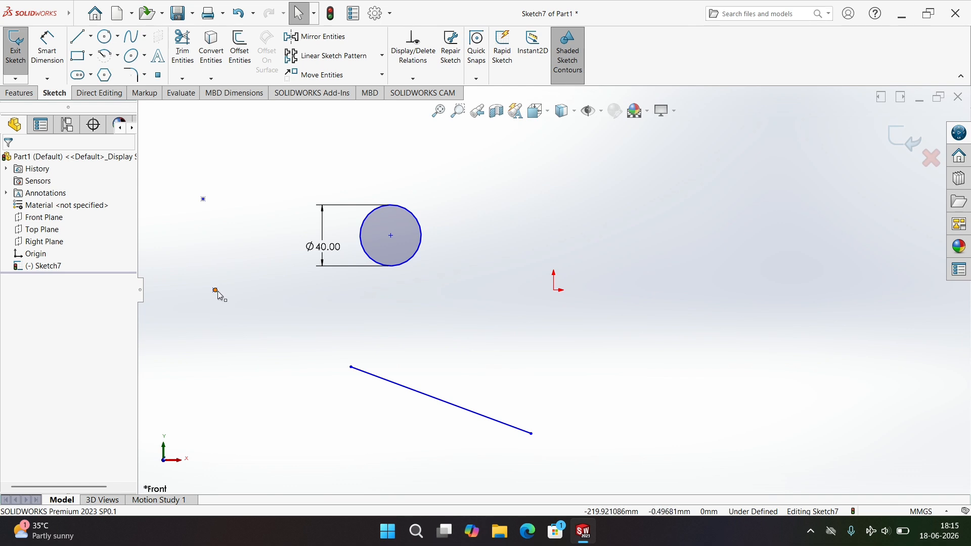
# Try the Coincident relation between the two sketch points, and undo it
pyautogui.click(216, 291)
pyautogui.keyDown('ctrl'); pyautogui.click(203, 199); pyautogui.keyUp('ctrl')
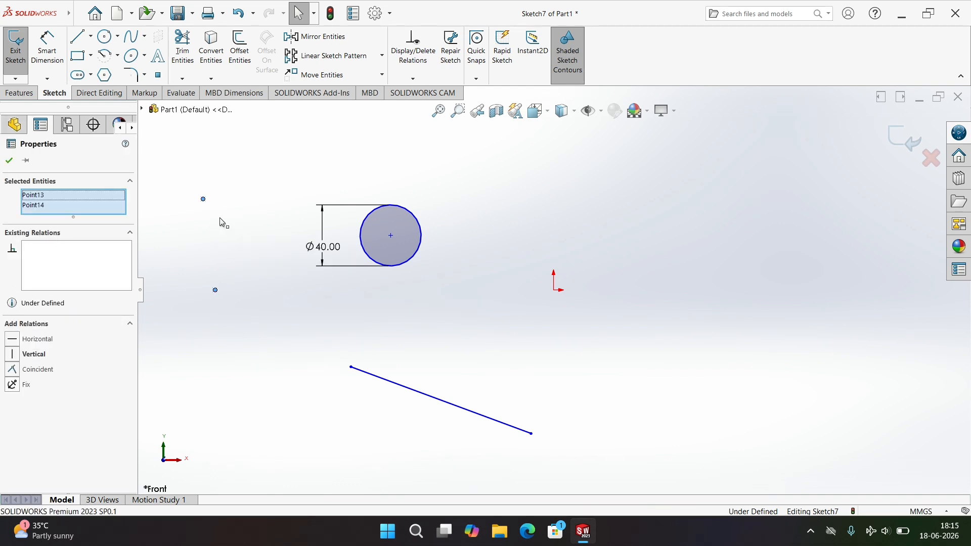
pyautogui.click(13, 370)
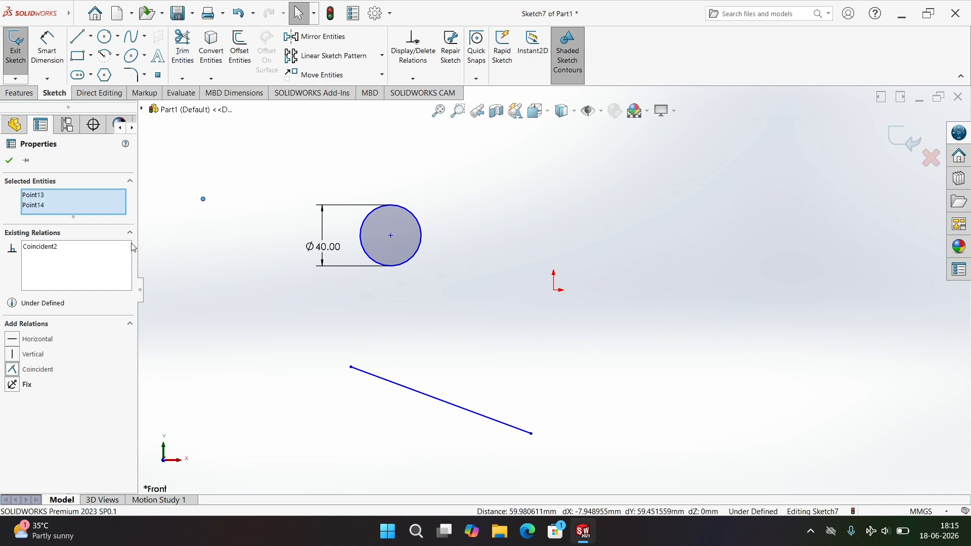
pyautogui.hotkey('ctrl', 'z')
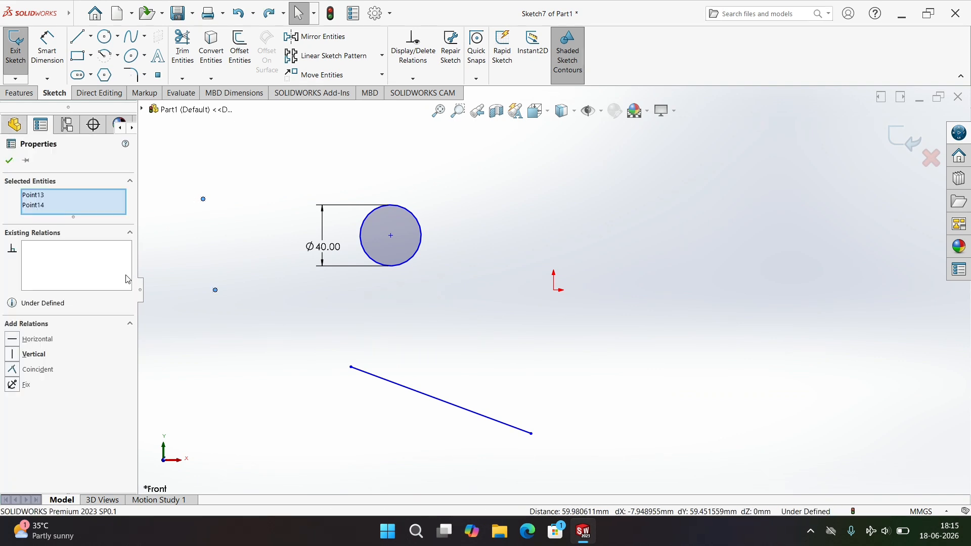
# Try the Horizontal relation between the two points, undo it, and apply the Vertical relation instead
pyautogui.click(16, 340)
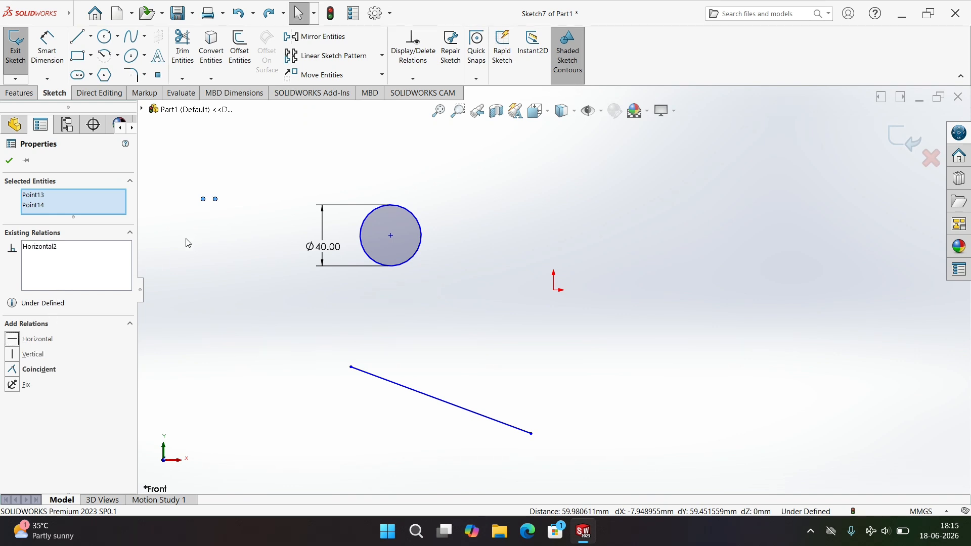
pyautogui.hotkey('ctrl', 'z')
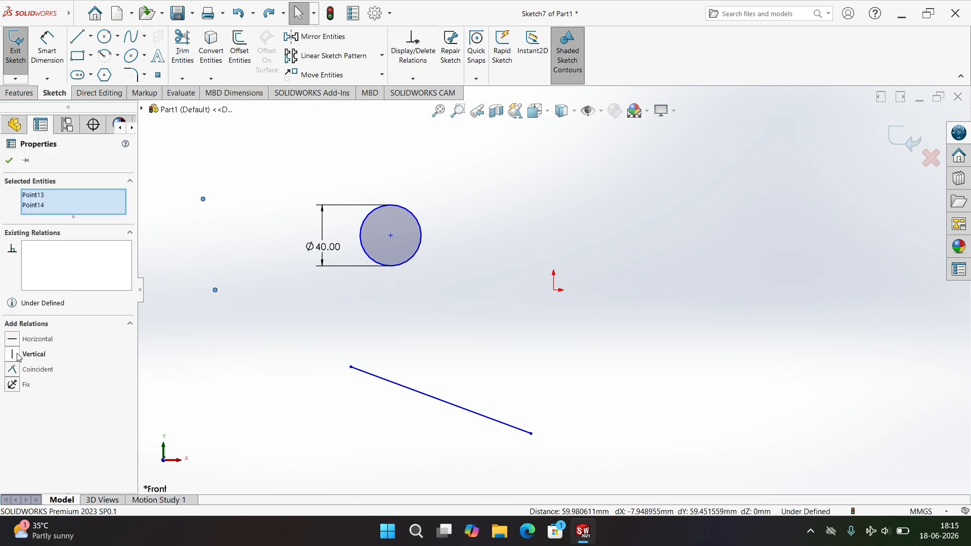
pyautogui.click(18, 356)
pyautogui.click(9, 160)
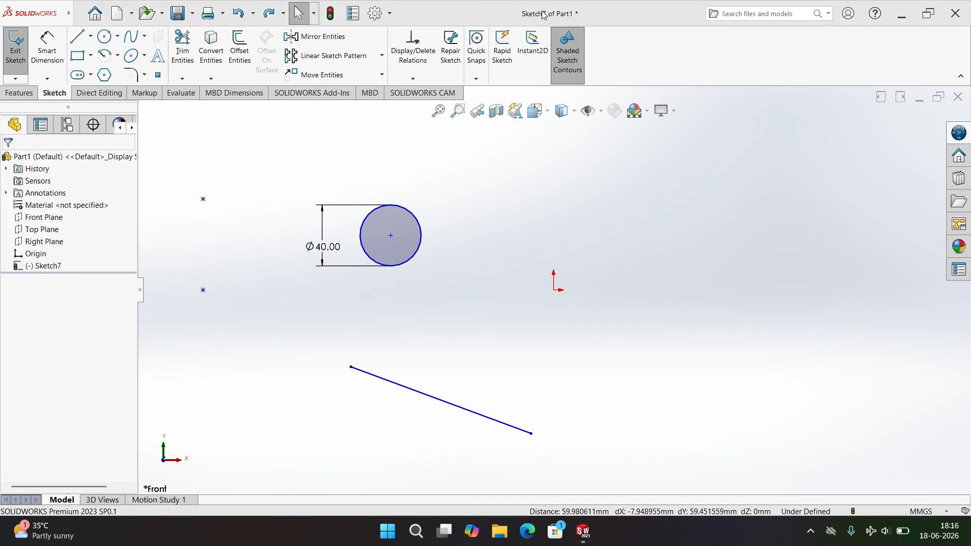